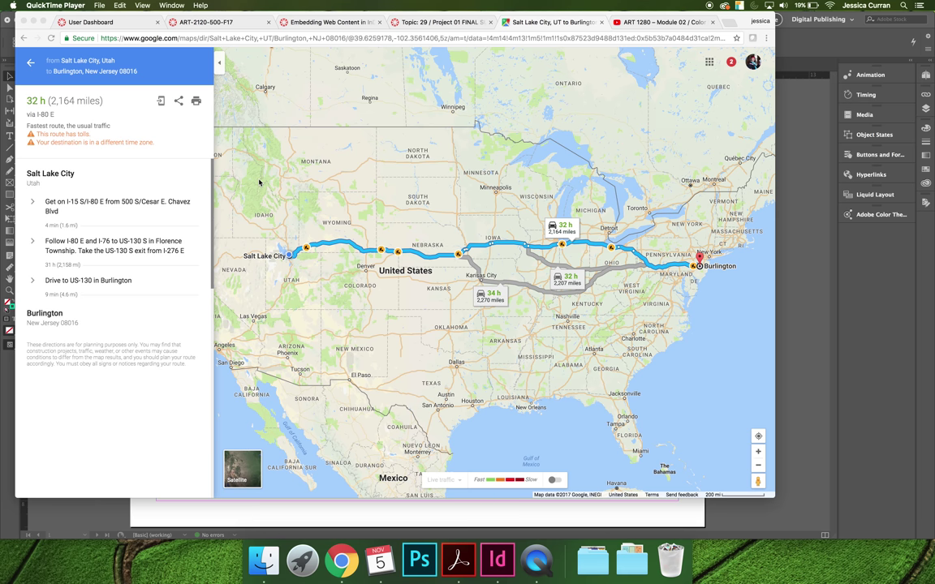
Bring the browser showing the Salt Lake City to Burlington, NJ route to the front.
left_click(166, 94)
Copy the iframe embed code for the medium-size Salt Lake City to Burlington route map.
left_click(178, 102)
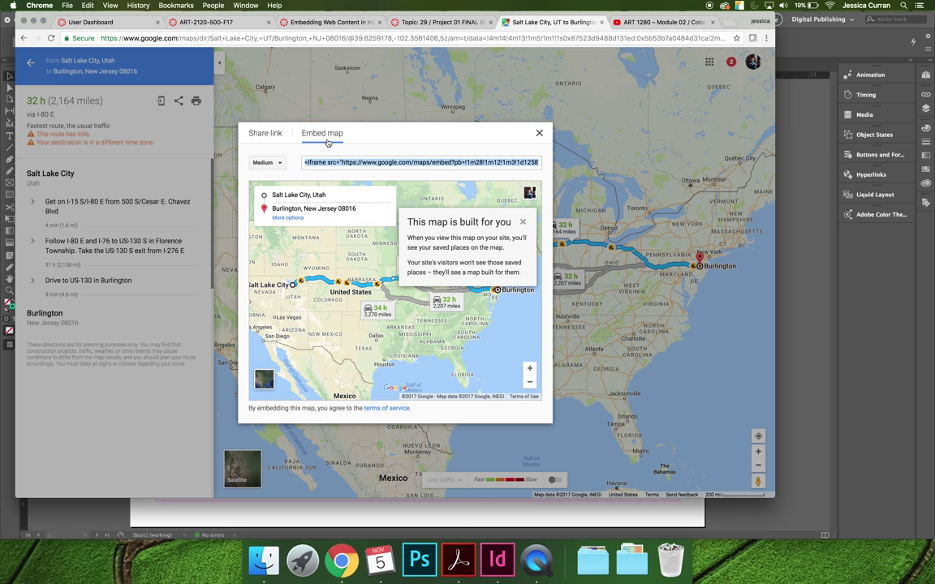
left_click(266, 133)
left_click(353, 231)
key("super+c")
In the InDesign layout, delete the existing map and video frames.
left_click(497, 560)
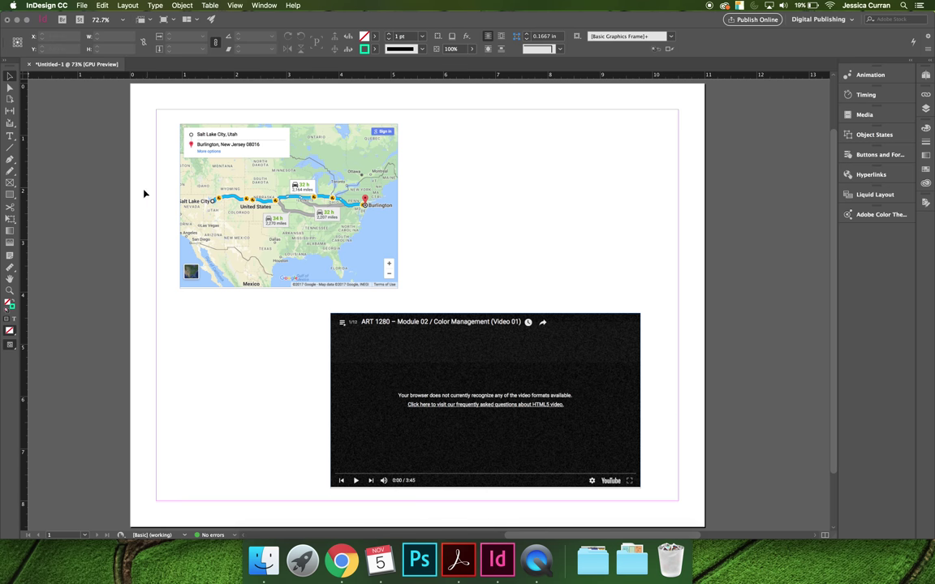
left_click_drag(136, 184, 576, 441)
key("Delete")
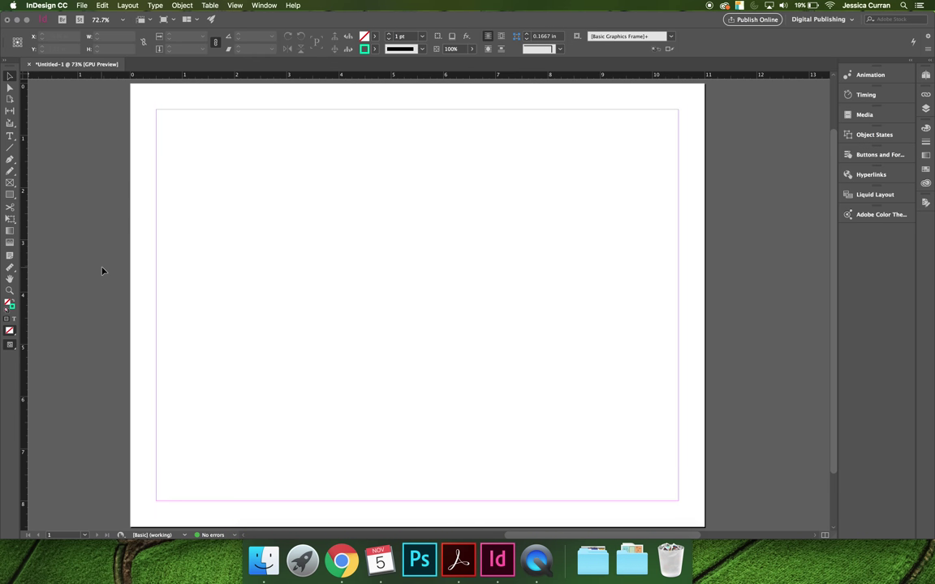
Paste the route map embed code and move the map near the top of the page.
key("super+v")
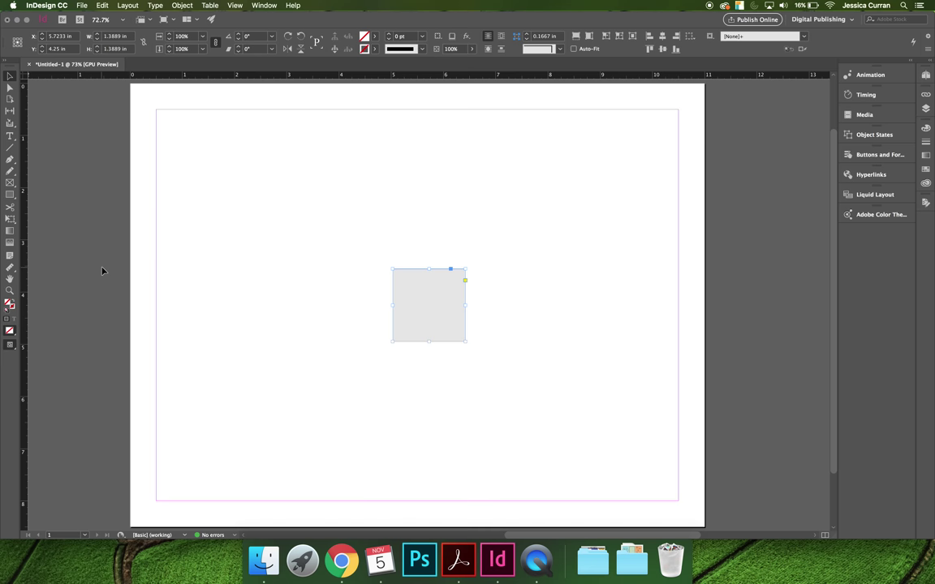
key("super+v")
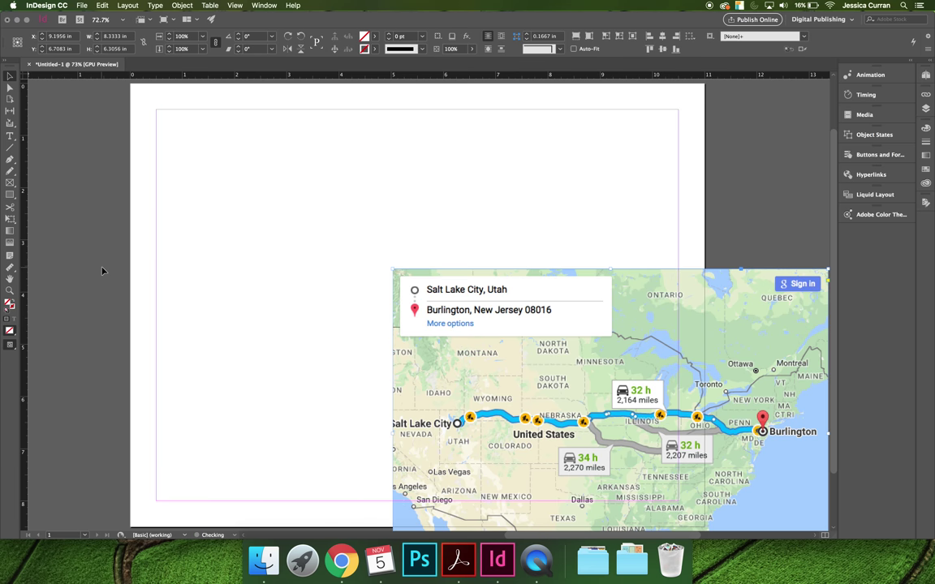
left_click_drag(639, 293, 446, 162)
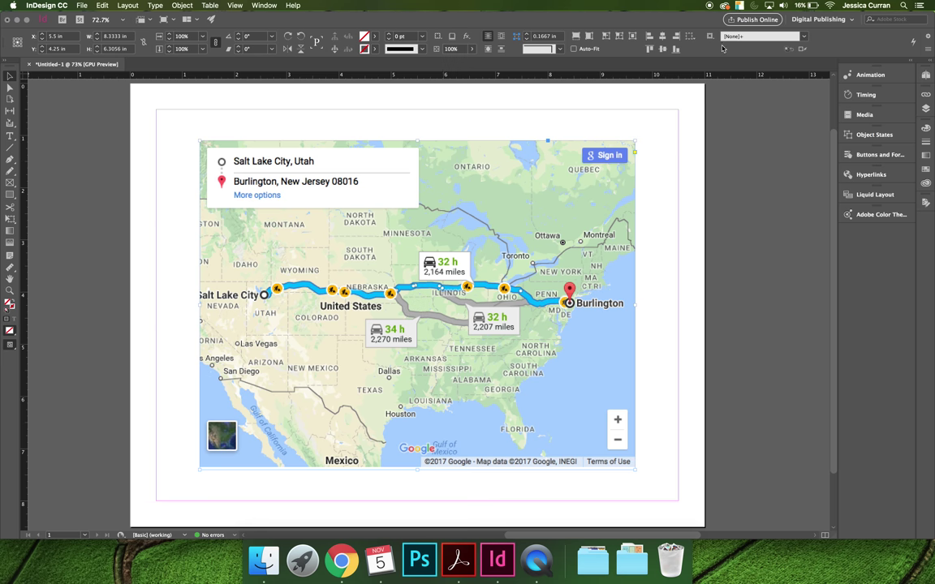
Publish Untitled-1 online with default settings and open the published document.
left_click(743, 22)
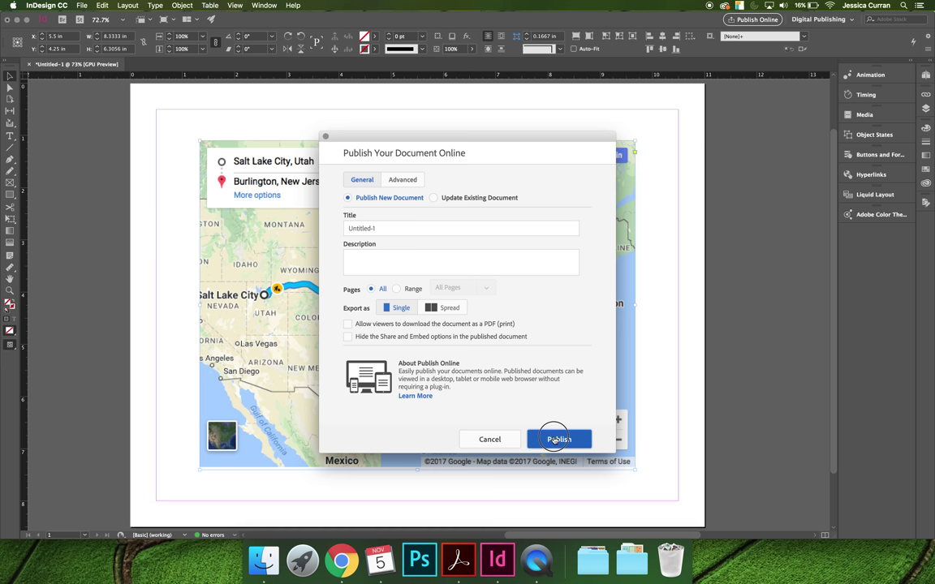
left_click(555, 439)
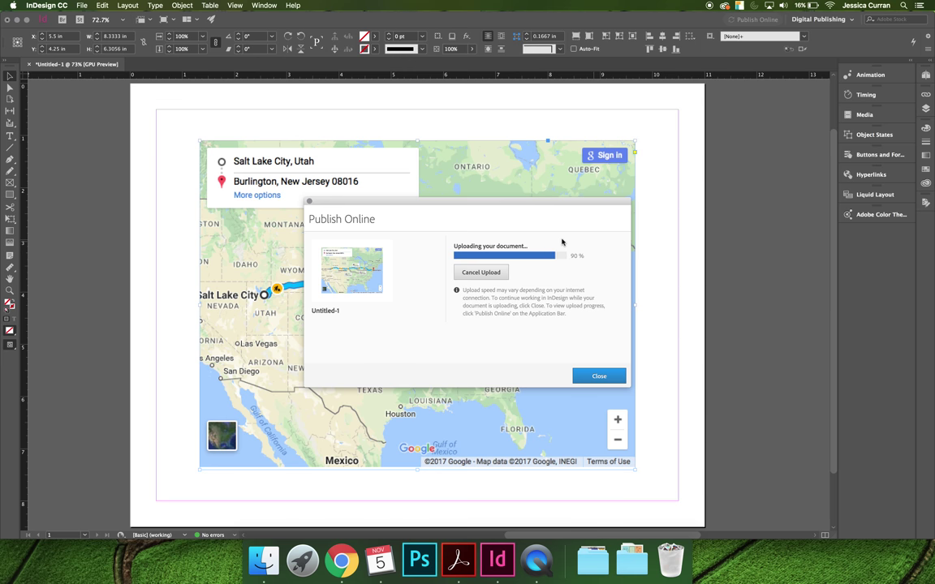
left_click(506, 264)
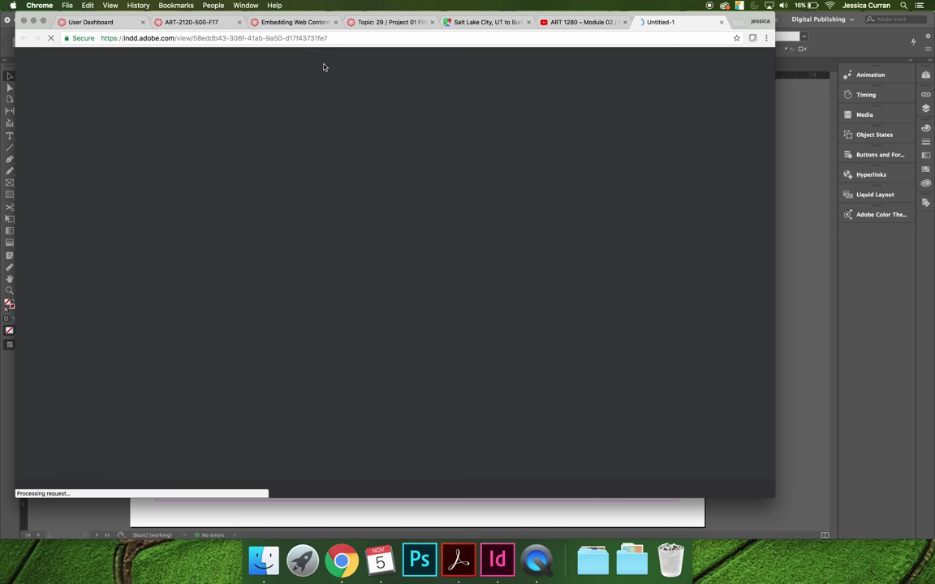
Pan the embedded route map east, zoom in two levels, then close the published tab.
left_click(309, 38)
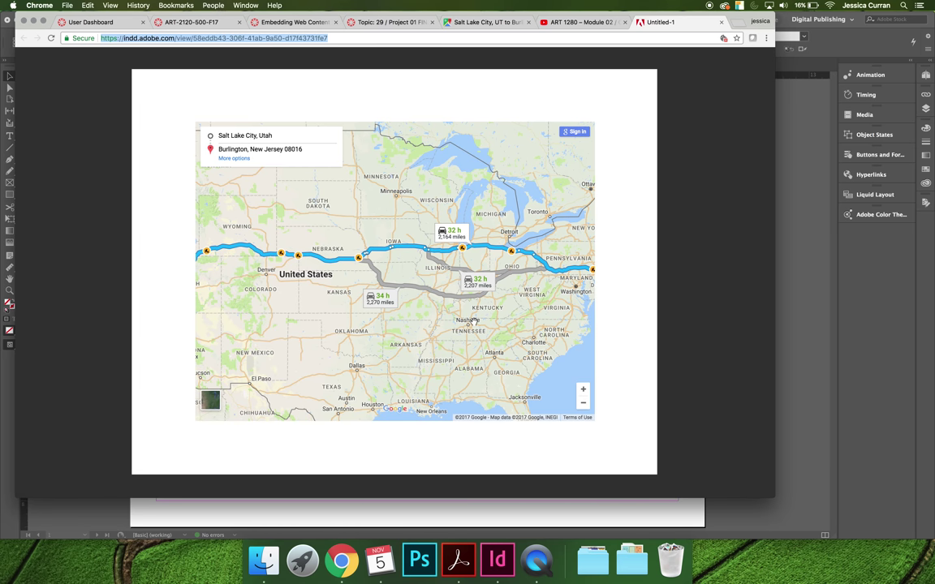
left_click_drag(473, 322, 444, 325)
left_click(582, 390)
left_click(582, 391)
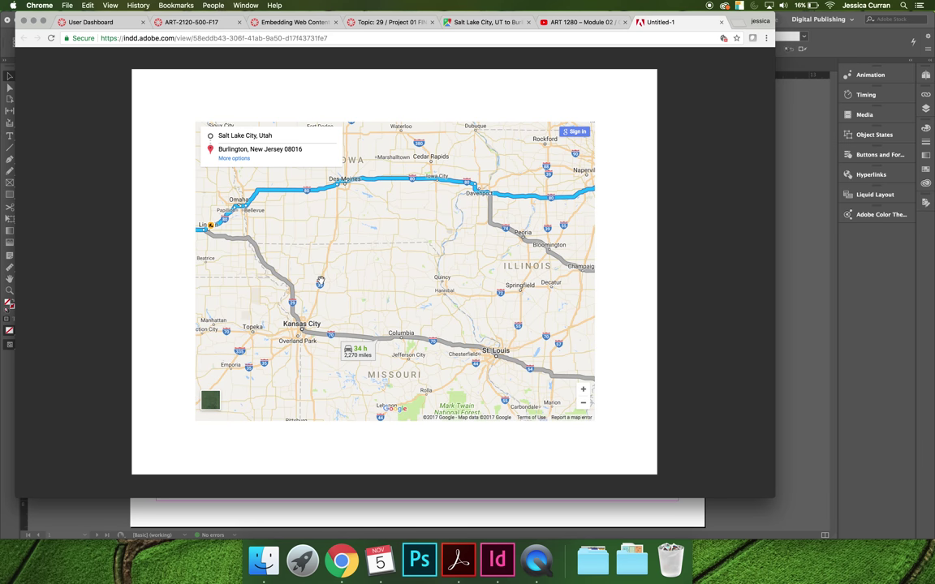
left_click(720, 23)
Copy the embed code of the ART 1280 Color Management YouTube video.
left_click(720, 23)
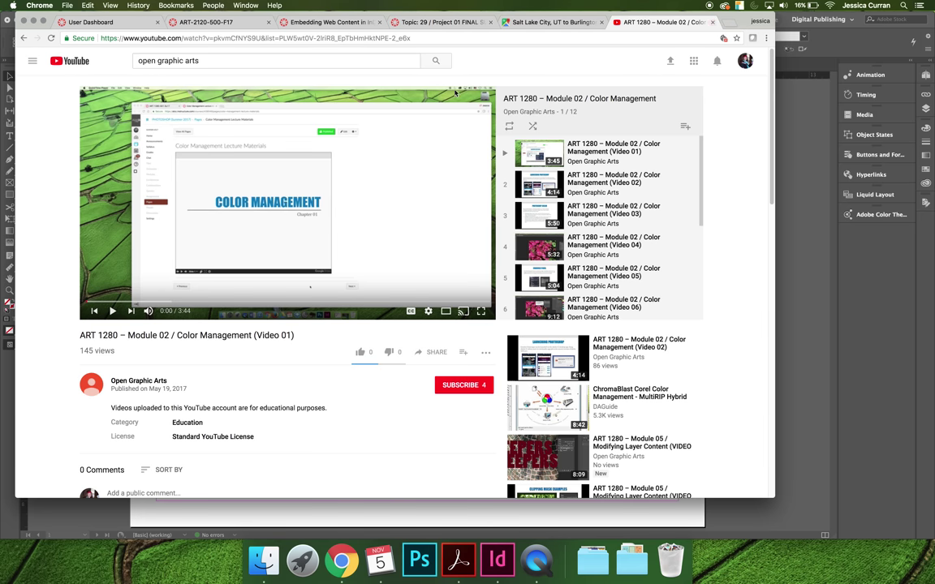
right_click(368, 183)
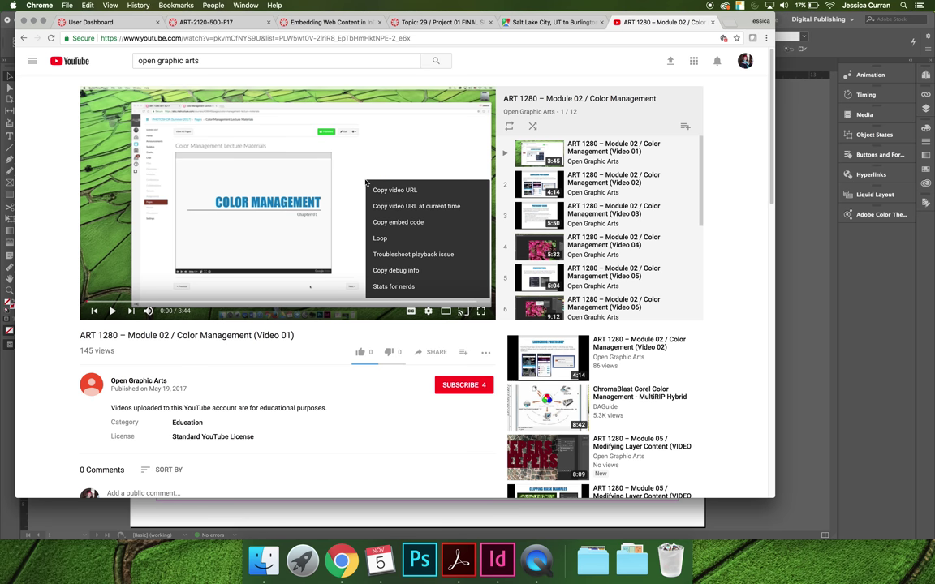
left_click(407, 224)
left_click(498, 560)
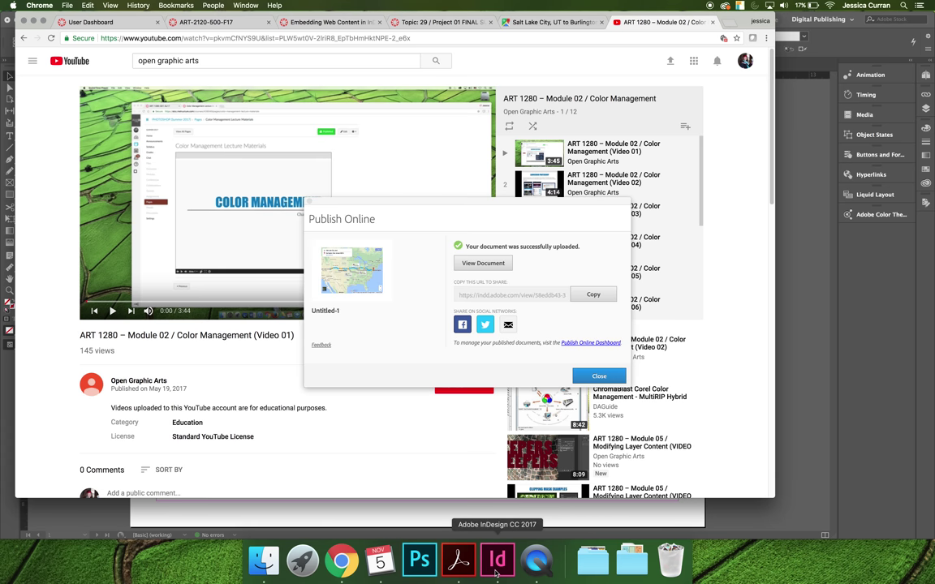
Replace the route map with the pasted ART 1280 video player, positioned near the page top.
left_click(598, 376)
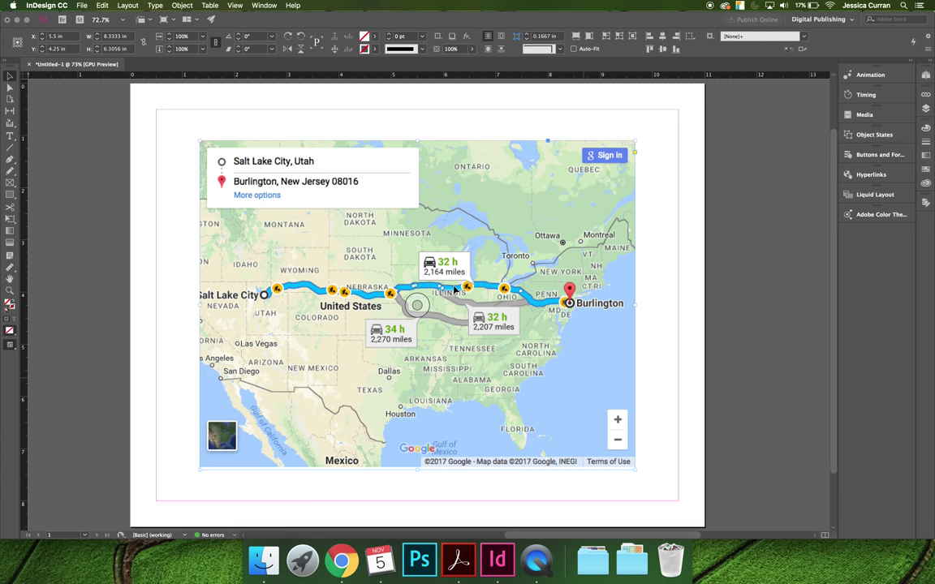
key("Delete")
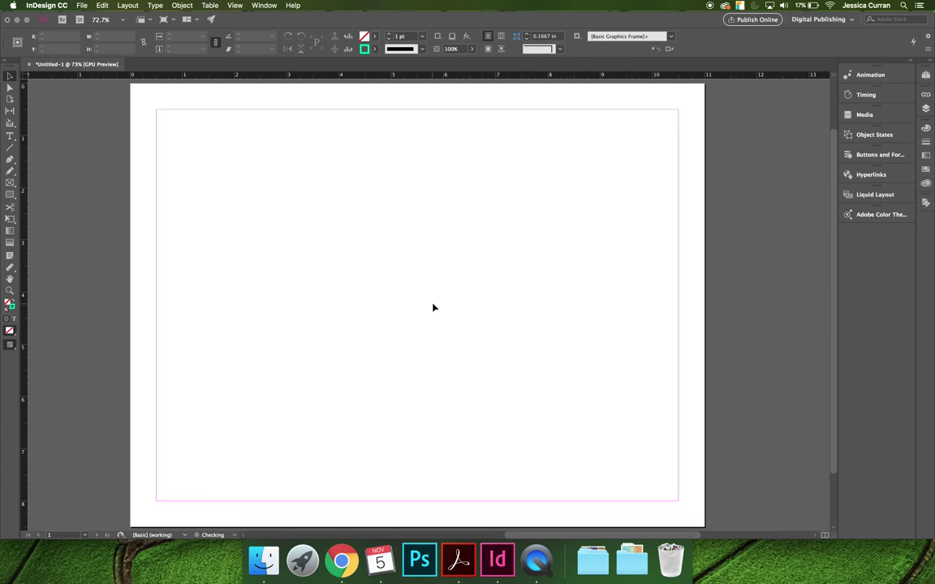
key("super+v")
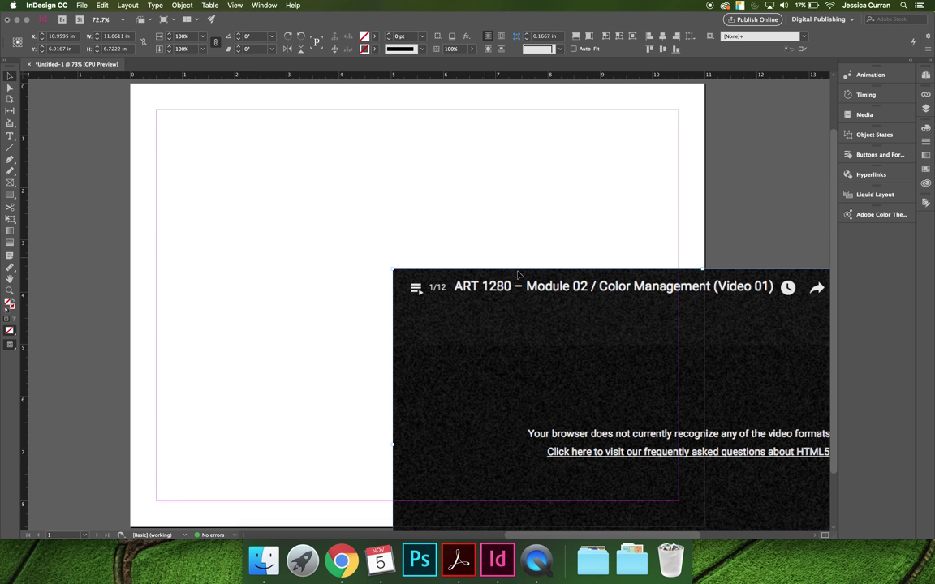
left_click_drag(609, 286, 350, 147)
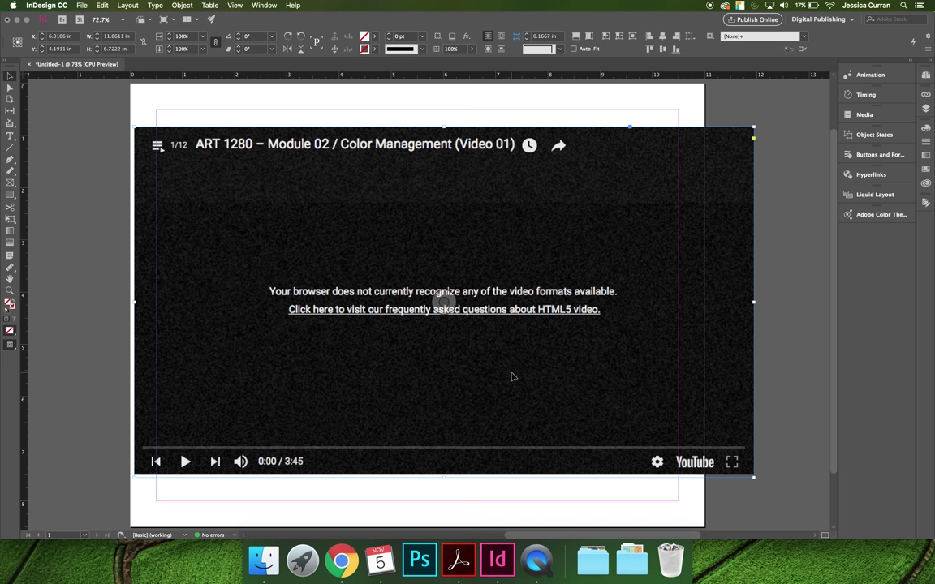
Publish the video page online again and view the published Untitled-1 in Chrome.
left_click(744, 21)
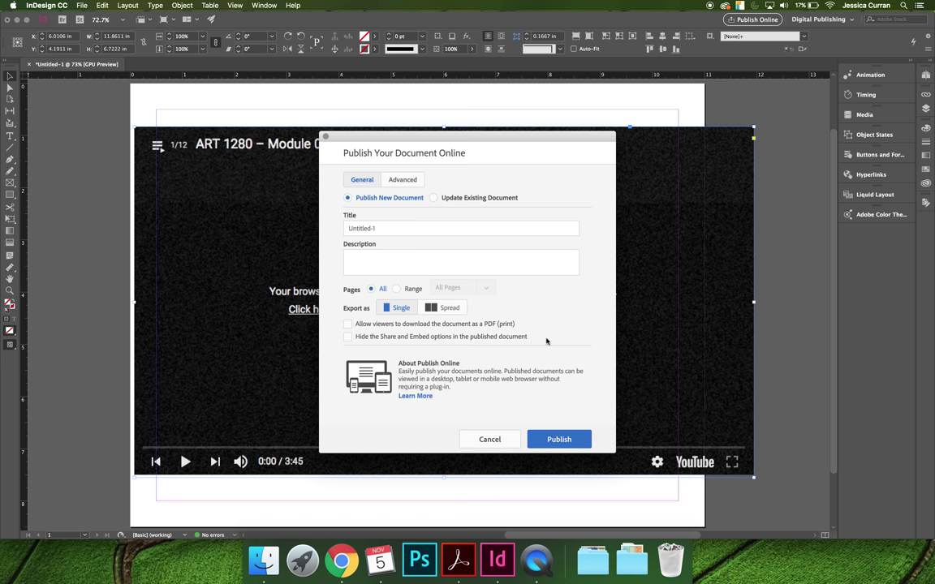
left_click(540, 439)
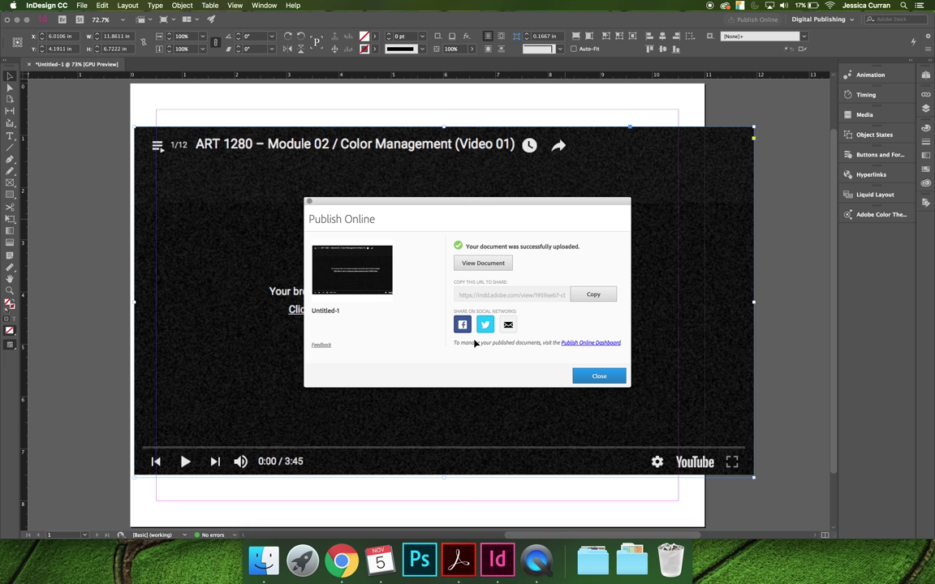
left_click(490, 263)
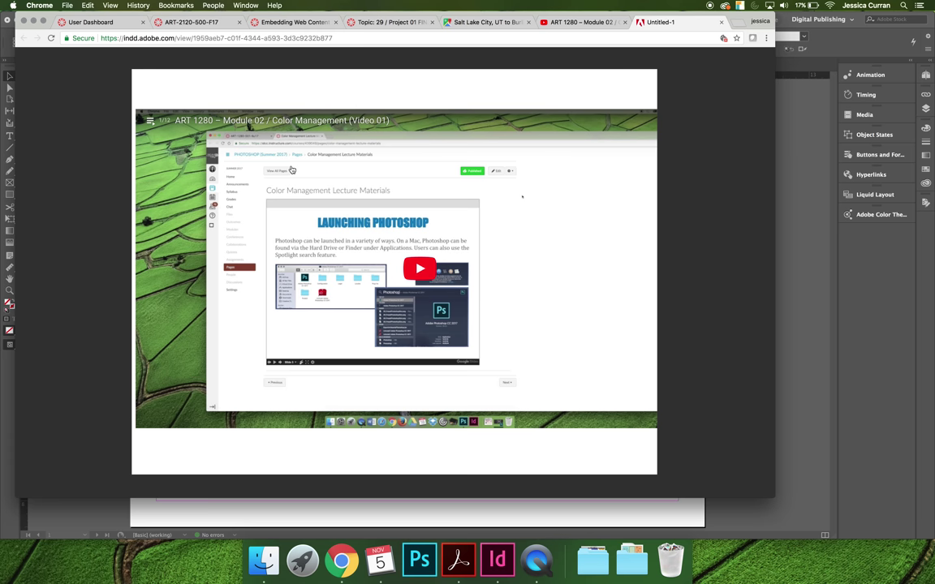
Play, then pause, the embedded ART 1280 Color Management video on the published page.
left_click(418, 271)
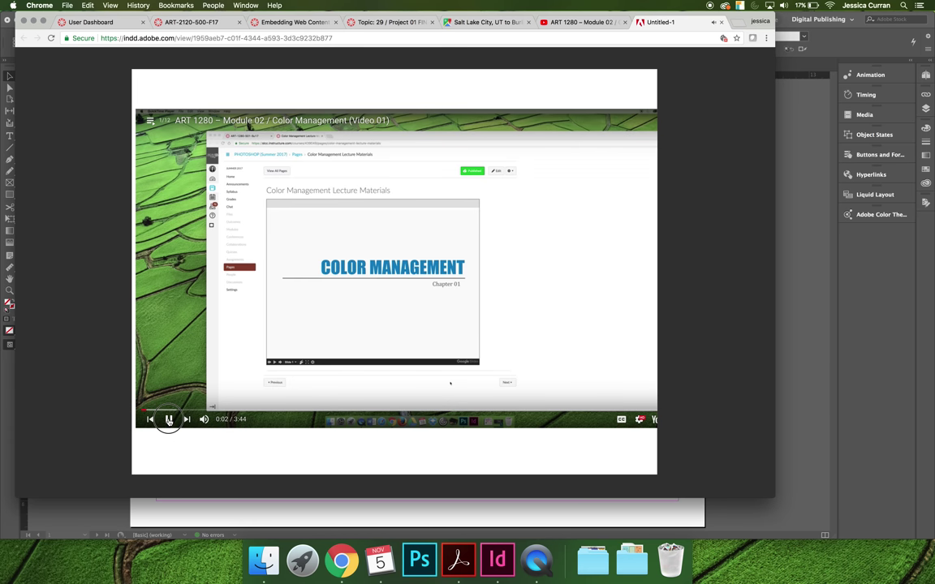
left_click(168, 419)
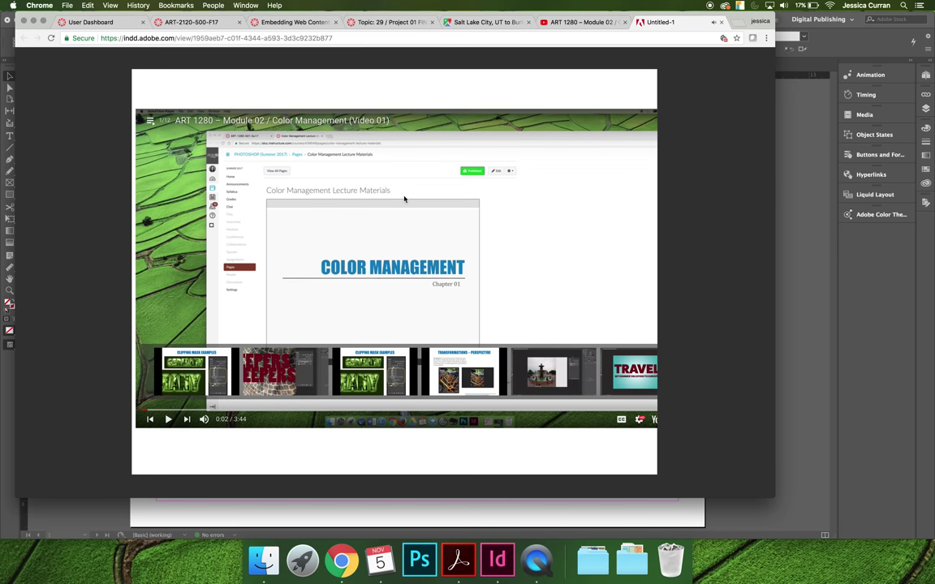
left_click(497, 560)
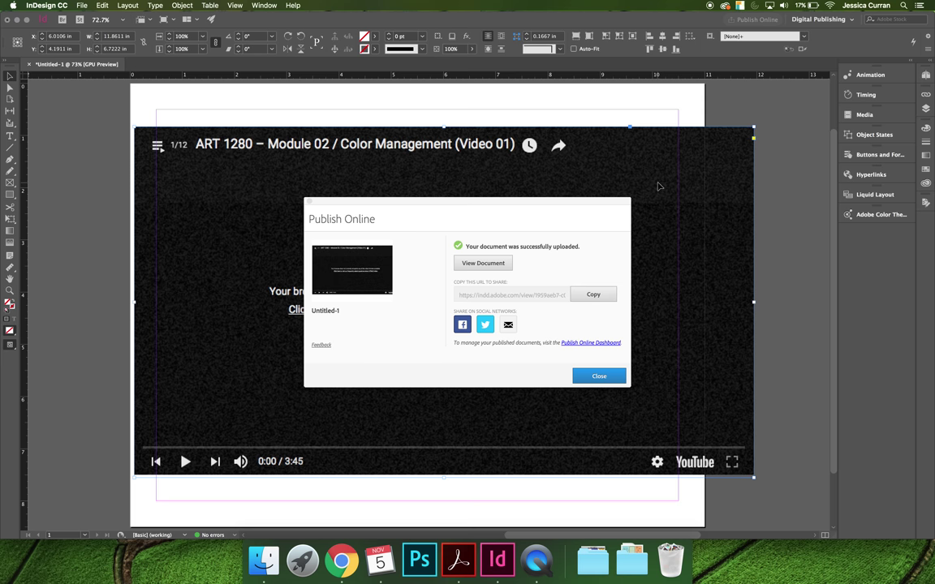
Dismiss the upload confirmation and paste the embed code as a new frame.
left_click(598, 376)
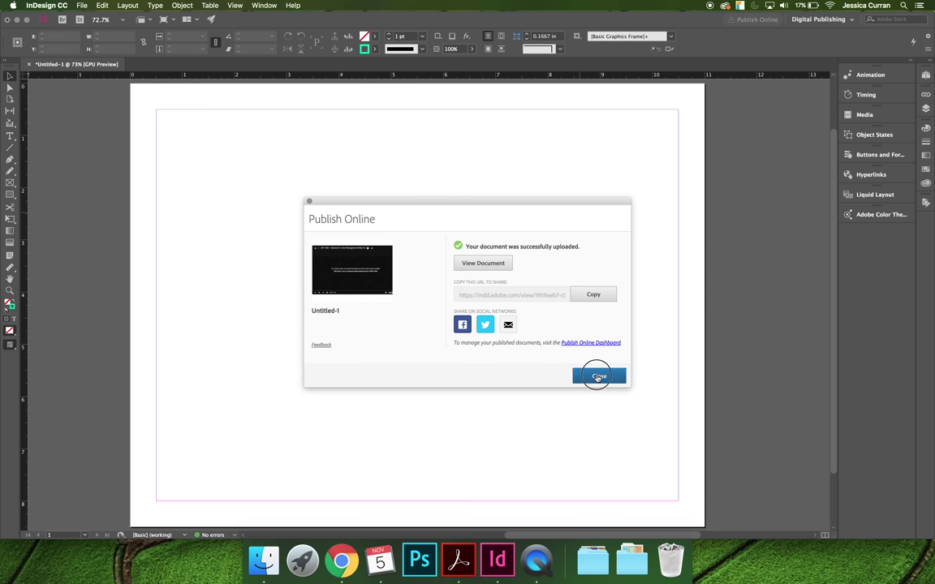
key("cmd+v")
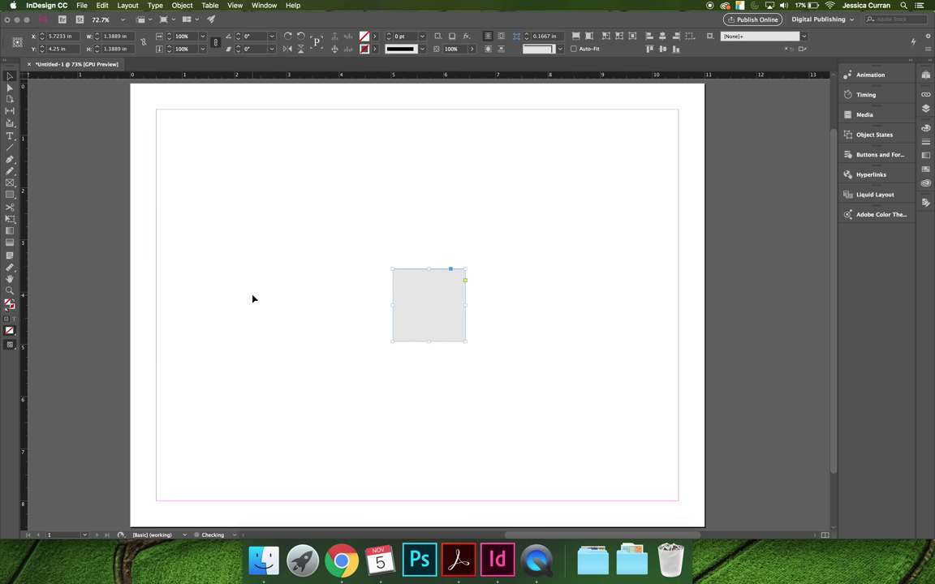